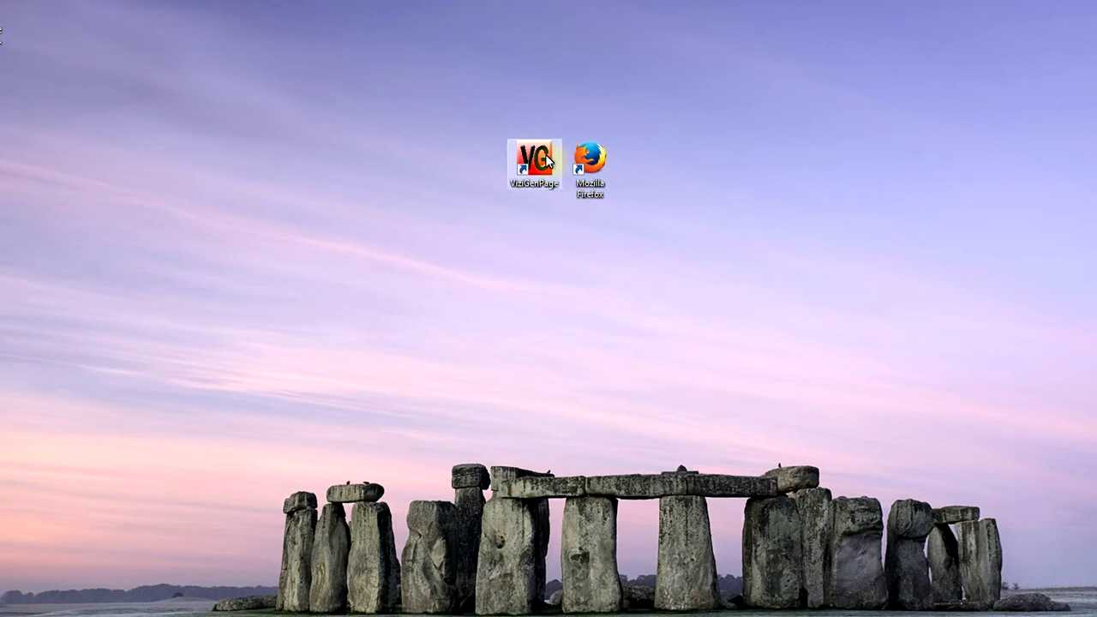
- Launch ViziGen-Page and open the project file KGSR_128.vgp from the ViziGen-Page_TrainingCourse folder
click(547, 160)
double_click(546, 161)
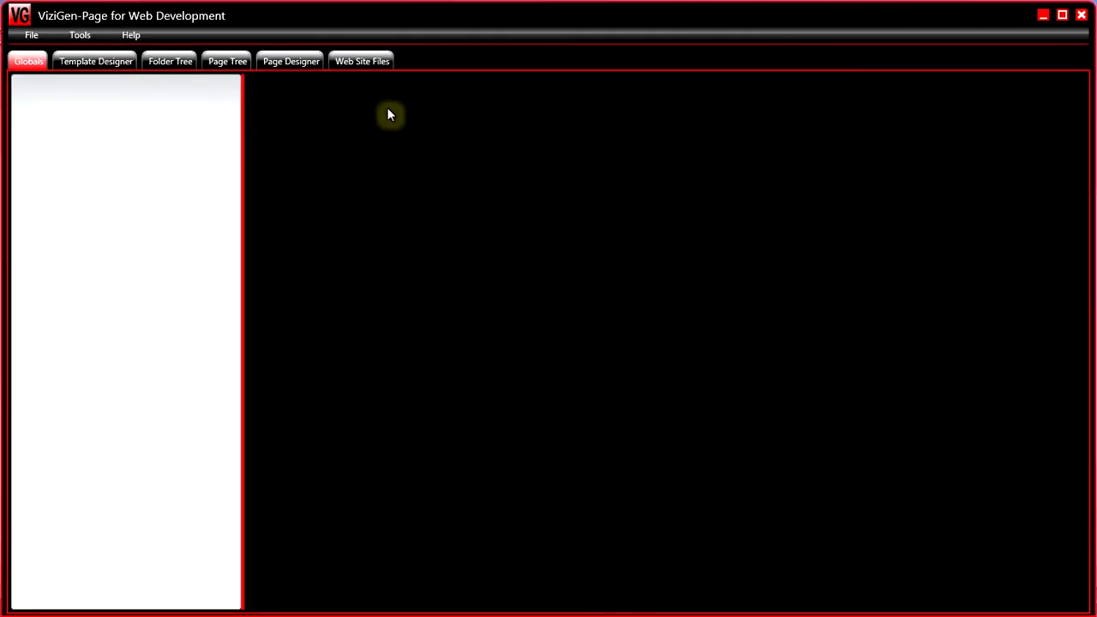
click(30, 35)
click(38, 68)
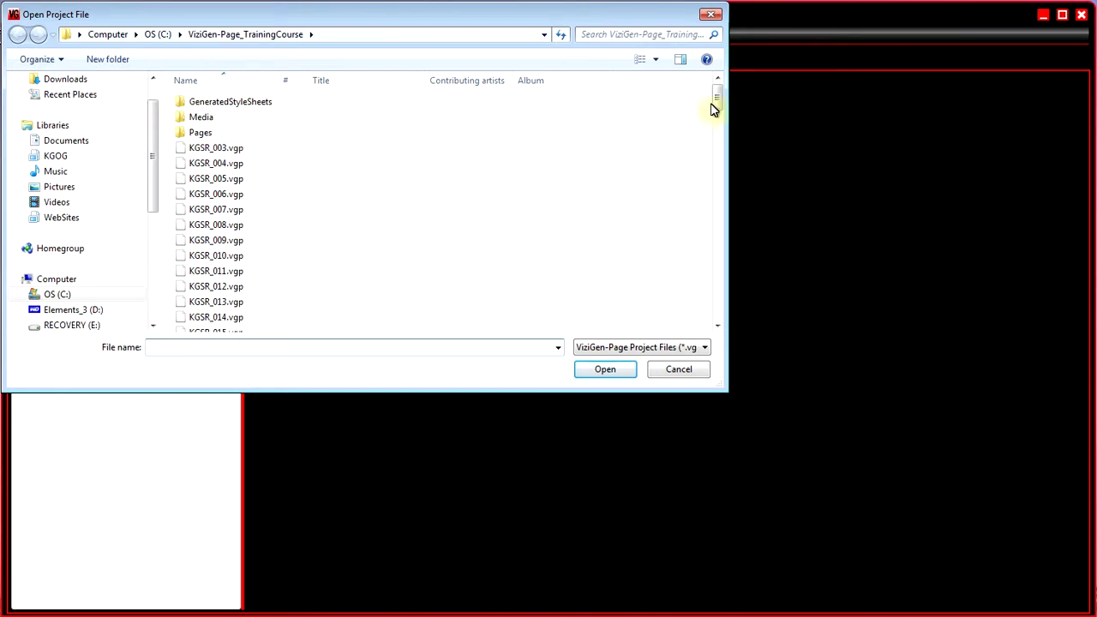
drag(715, 103, 720, 314)
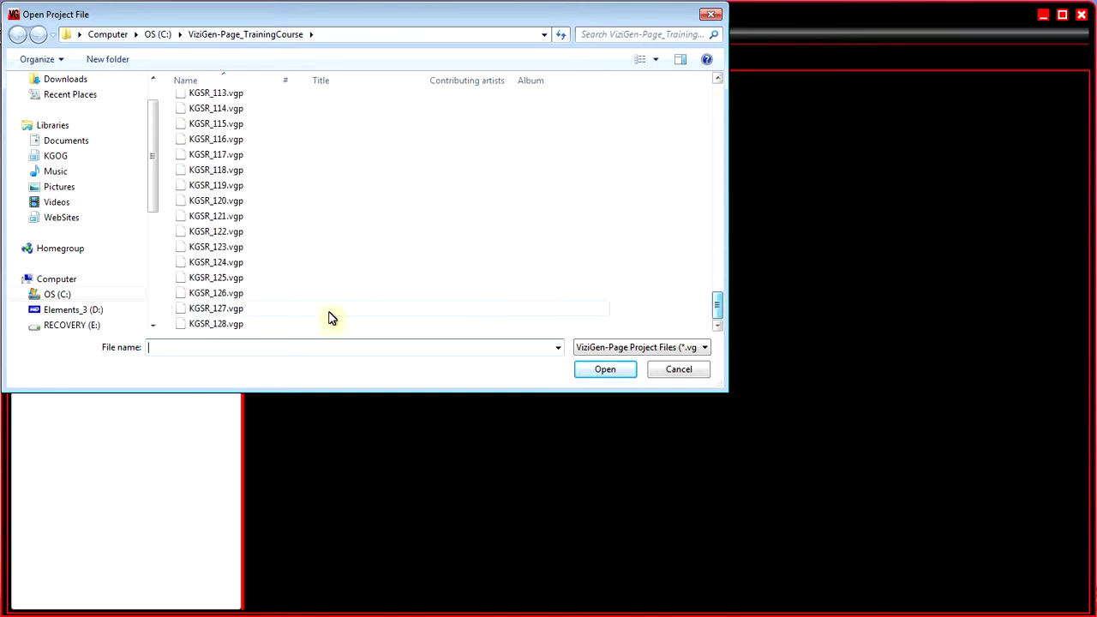
click(239, 330)
click(588, 372)
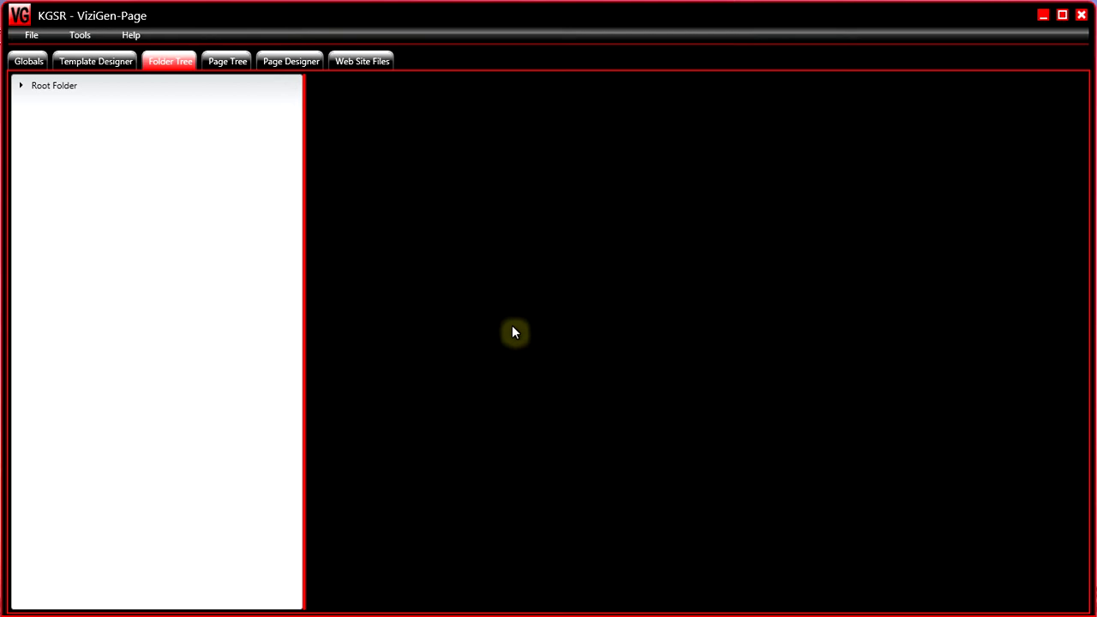
- Open the Apartments page from the root folder in the Page Designer and select its large outside image
click(19, 86)
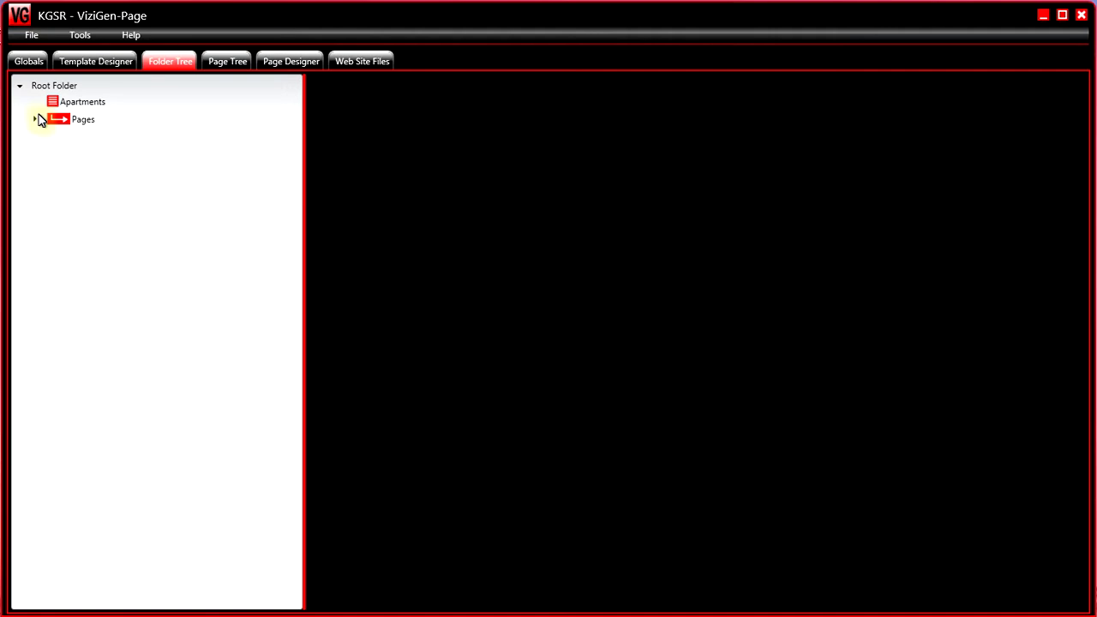
click(70, 104)
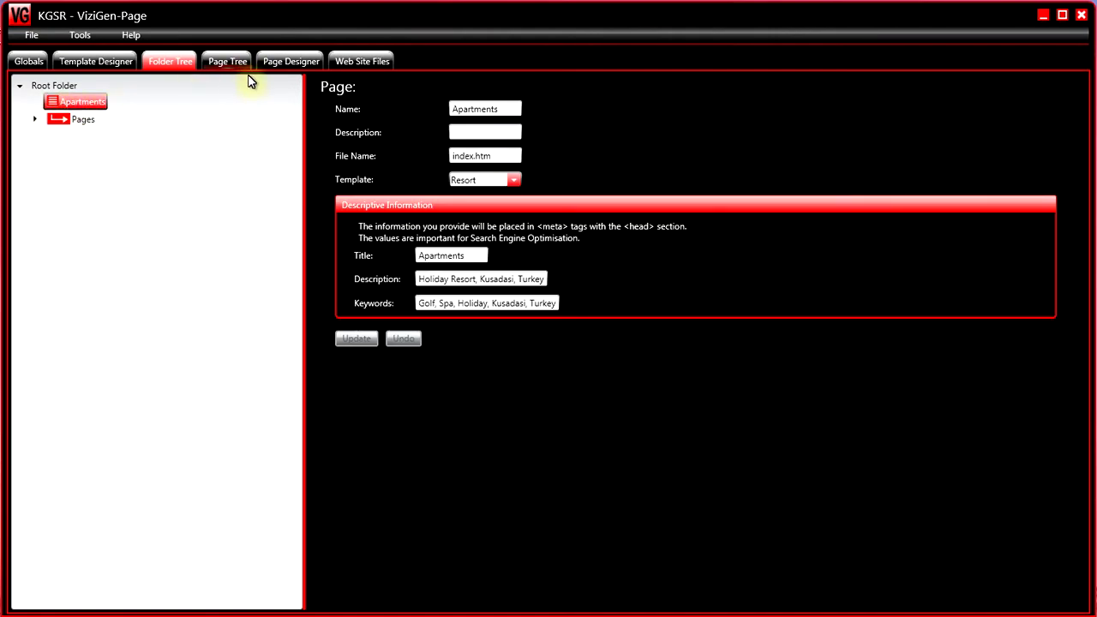
click(283, 62)
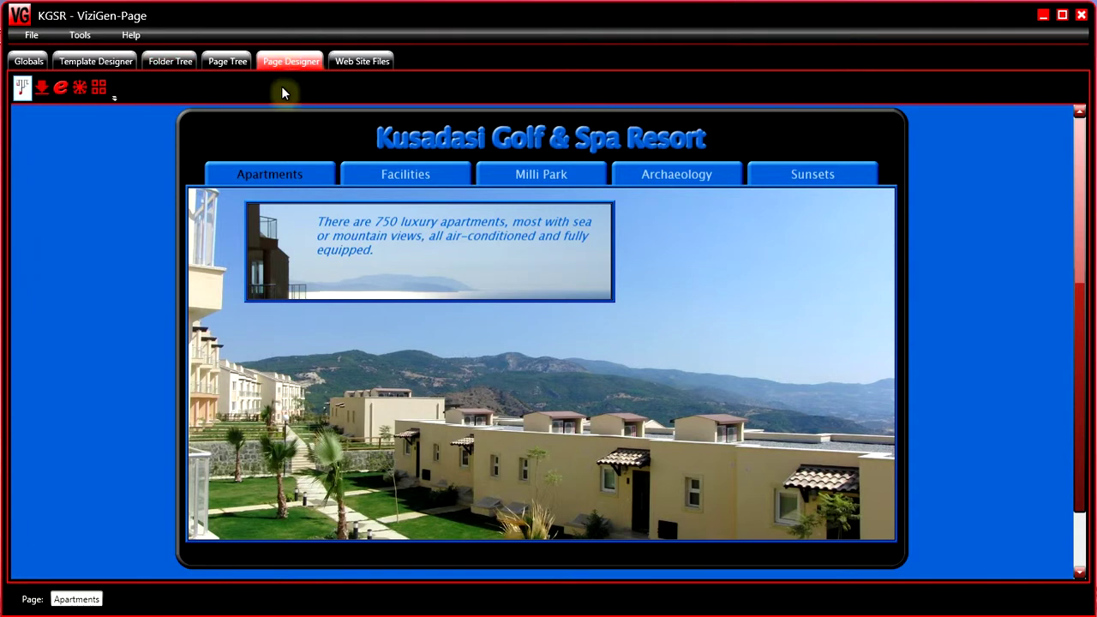
click(41, 87)
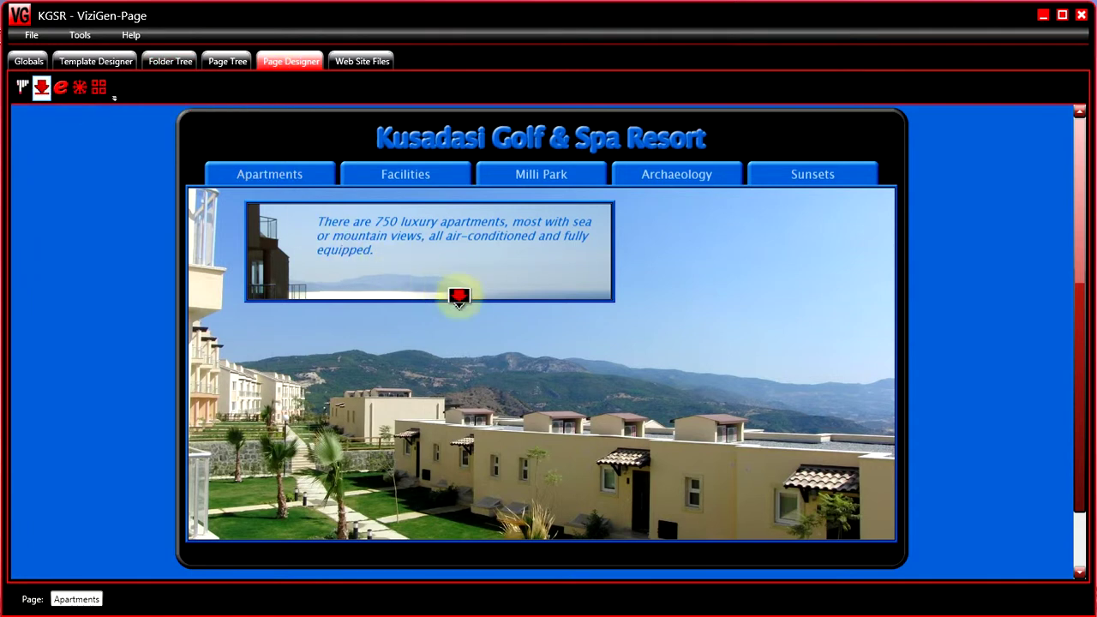
click(519, 351)
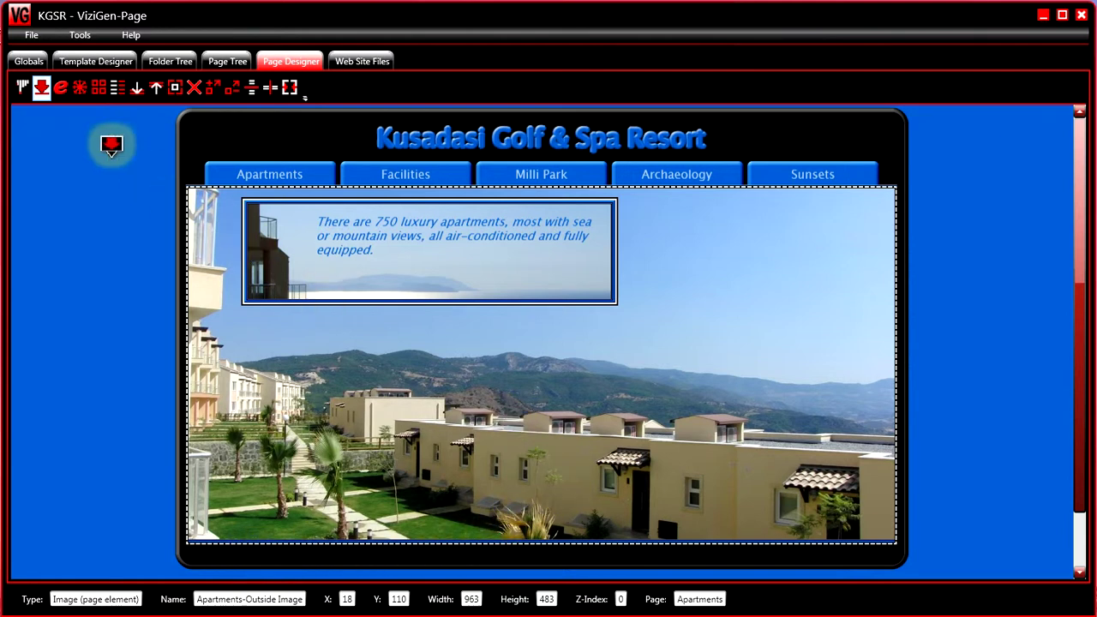
- Shrink the Apartments-Outside Image frame to about 332 high and 793 wide, then size it to its content
click(79, 86)
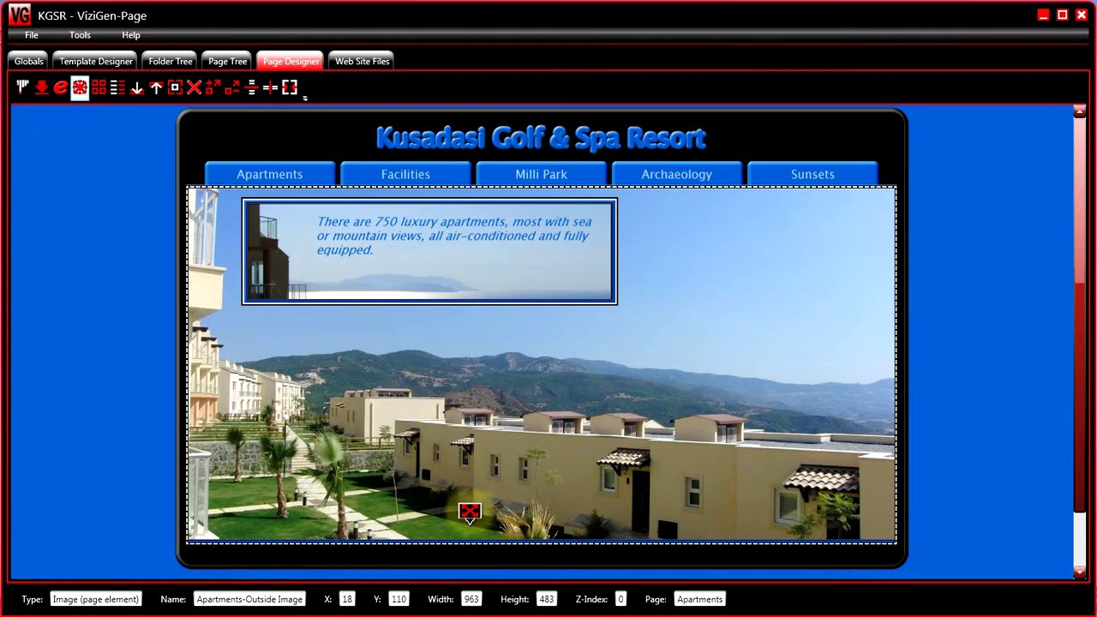
drag(476, 512, 475, 410)
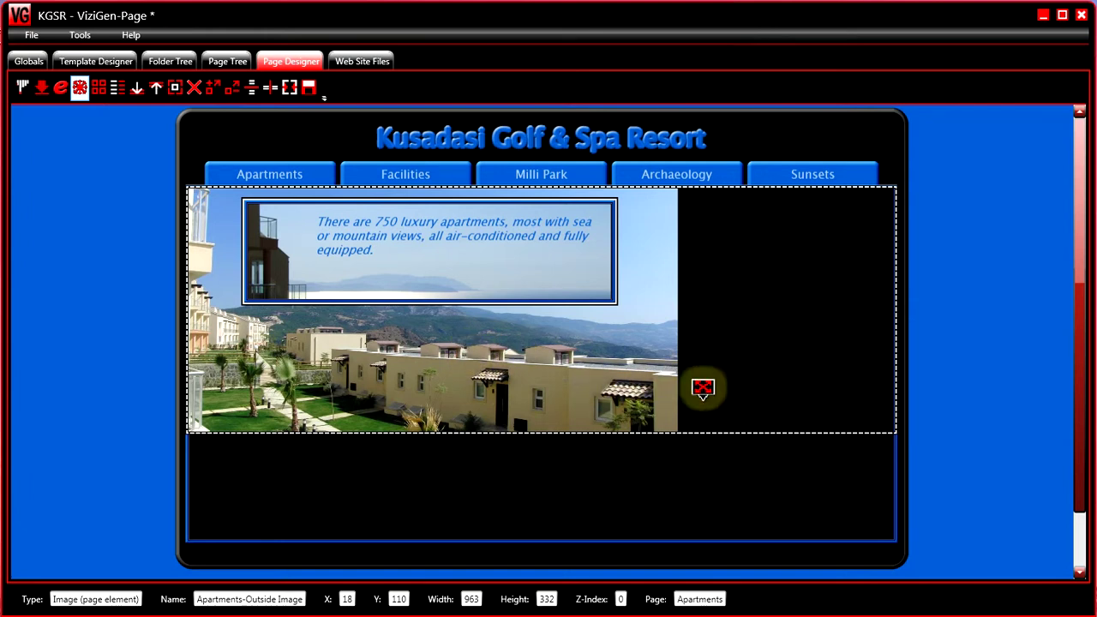
drag(892, 318, 773, 352)
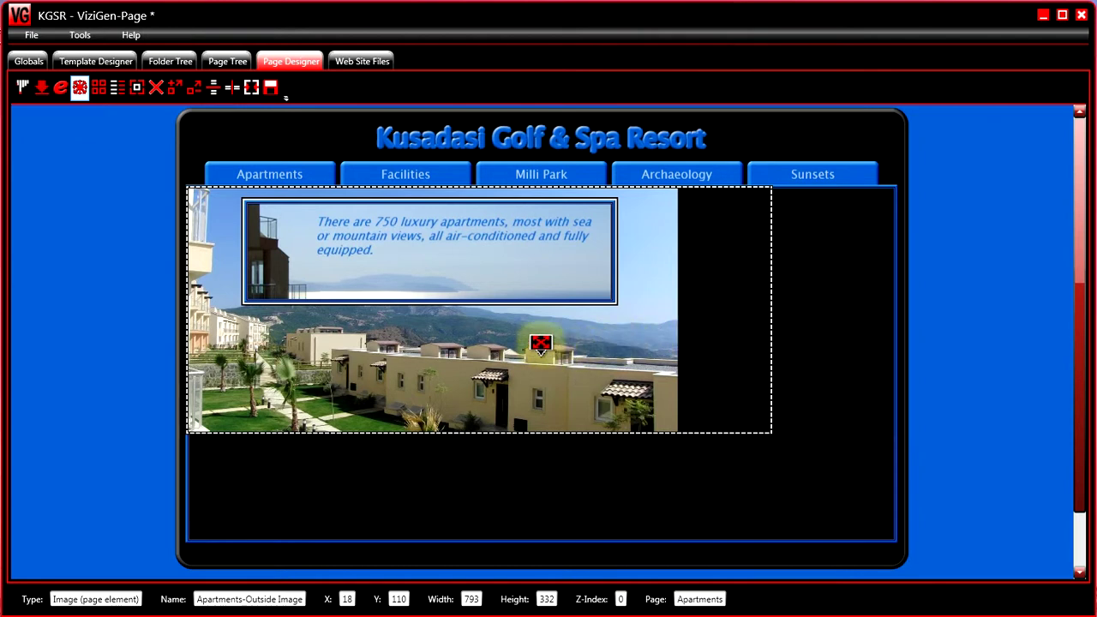
click(251, 89)
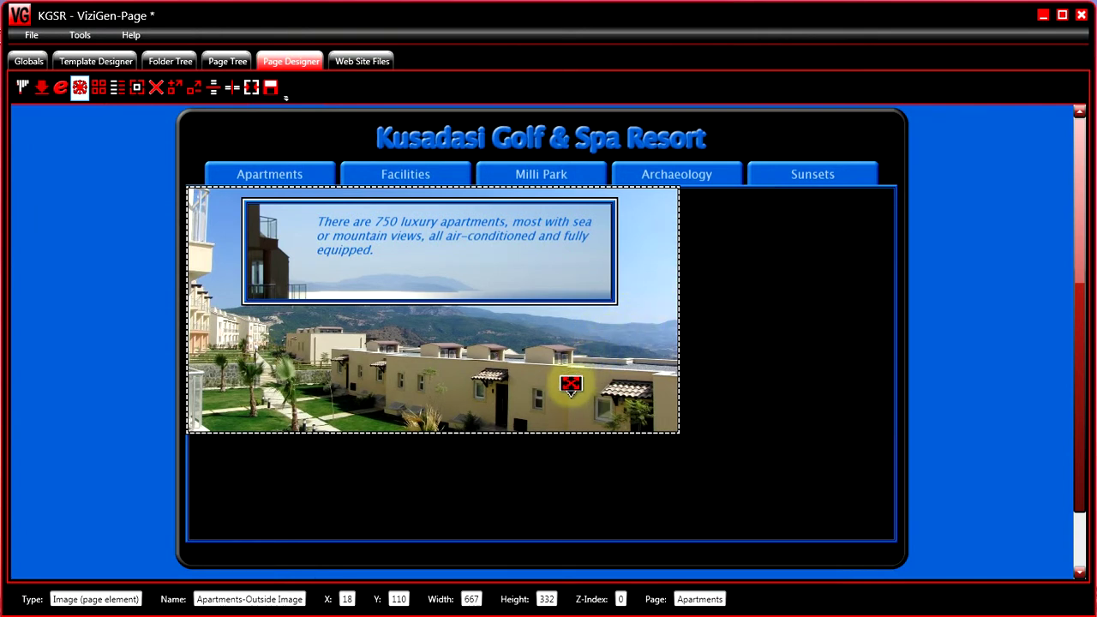
- Stretch the outside image frame to a height of about 416 and size it to its content again
drag(562, 432, 564, 486)
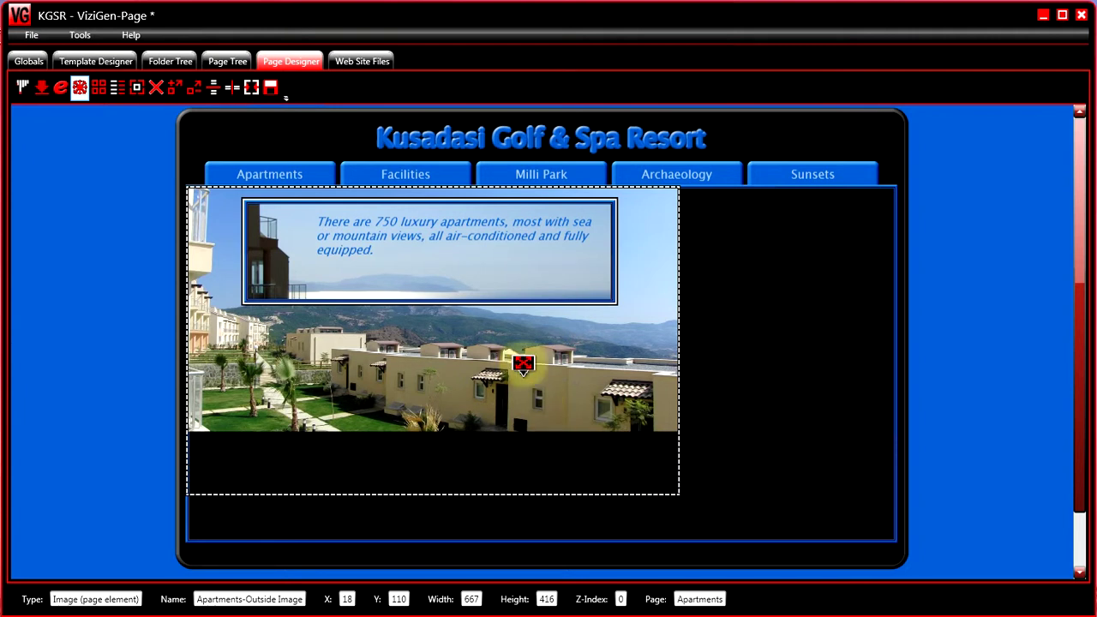
click(251, 88)
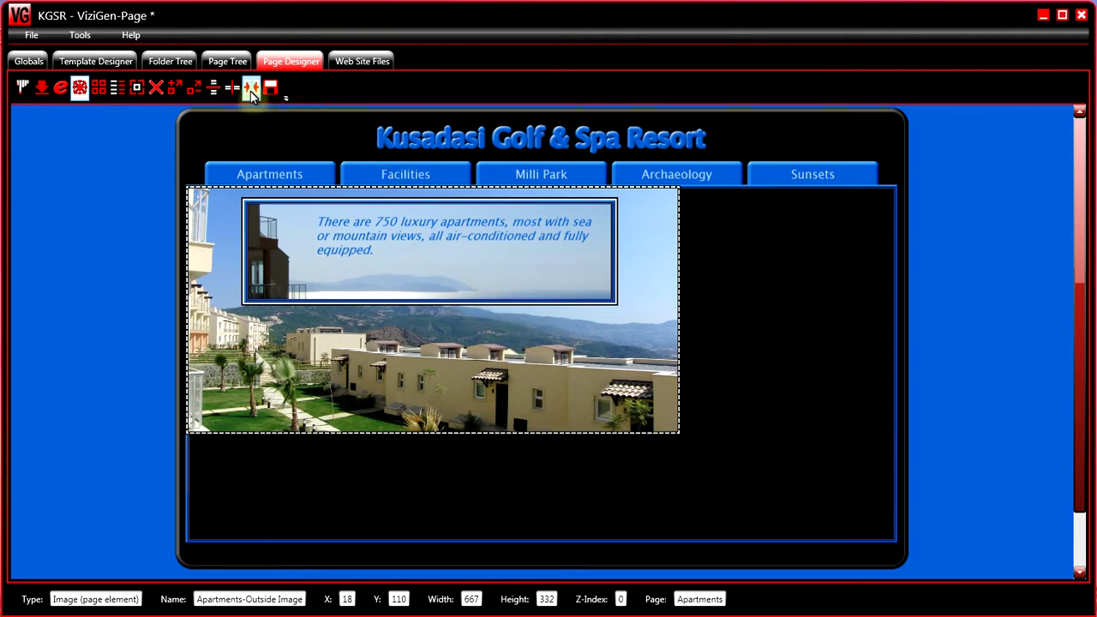
- In the Resort template, move the Apartments nav bar link to about X 371, Y 296 and size it to its content
key(Delete)
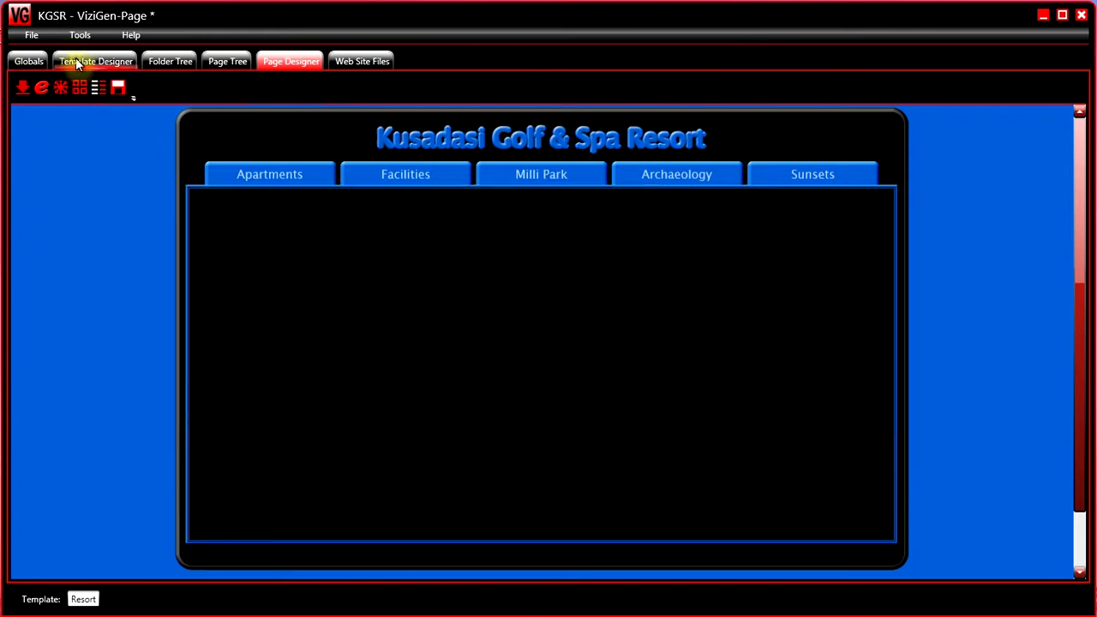
click(76, 60)
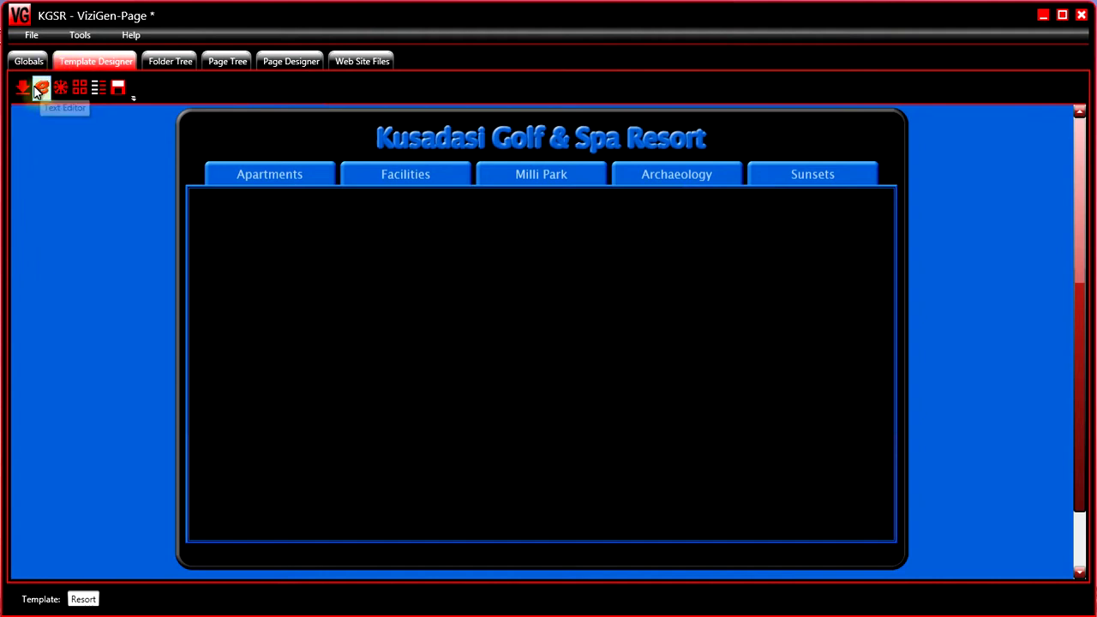
drag(25, 92, 252, 159)
click(253, 159)
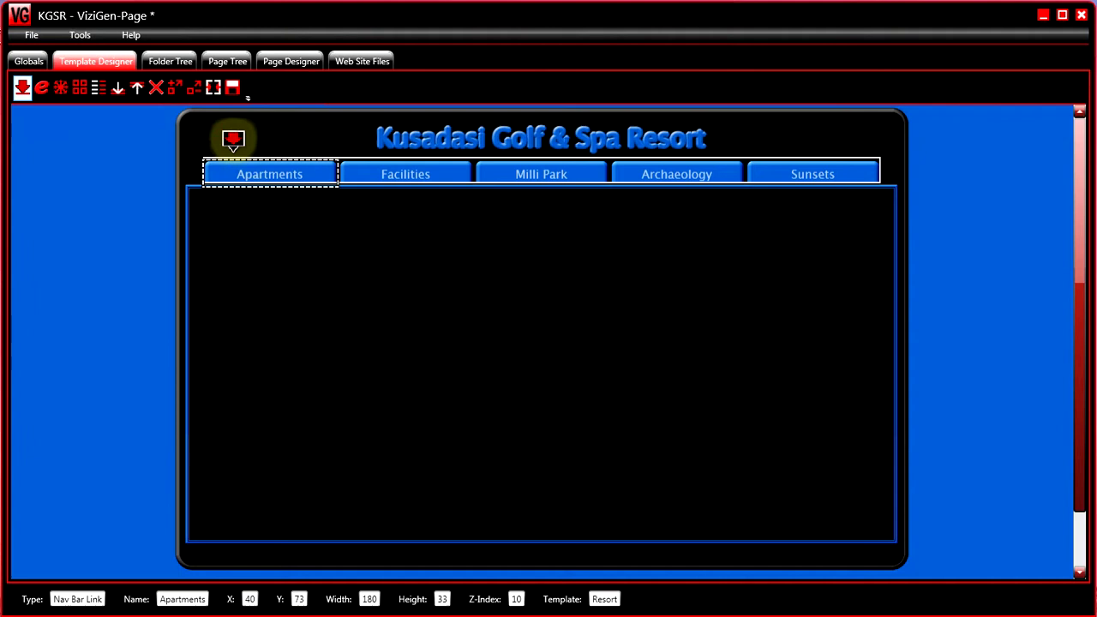
click(60, 94)
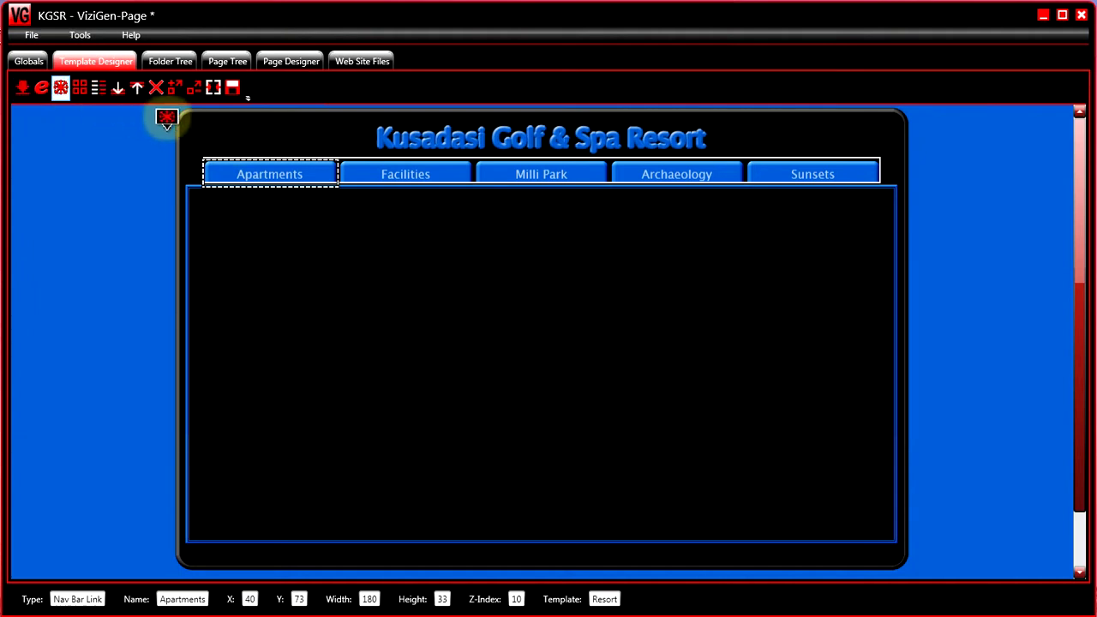
drag(257, 164, 490, 314)
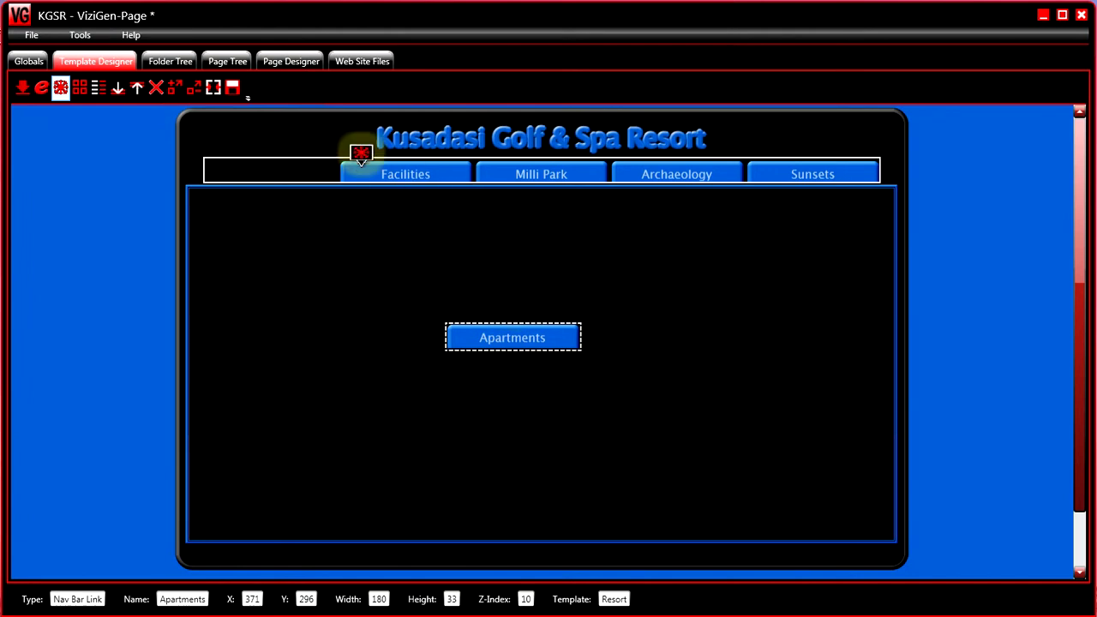
click(211, 89)
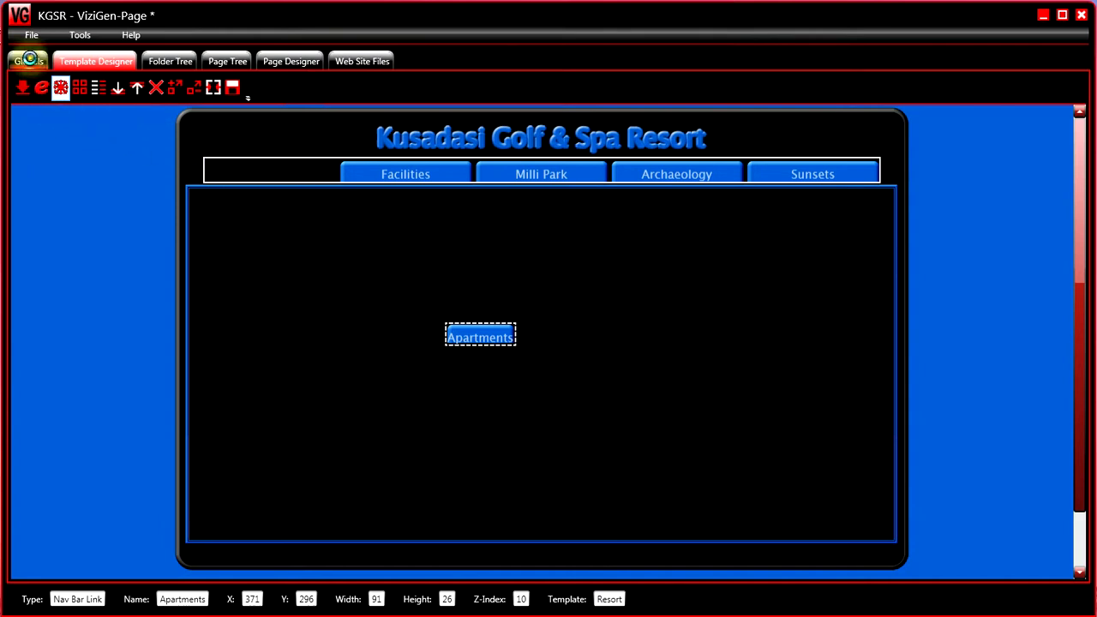
- Open the Blue Tab nav bar link box style in the global settings and set its top padding to 20 px
click(30, 61)
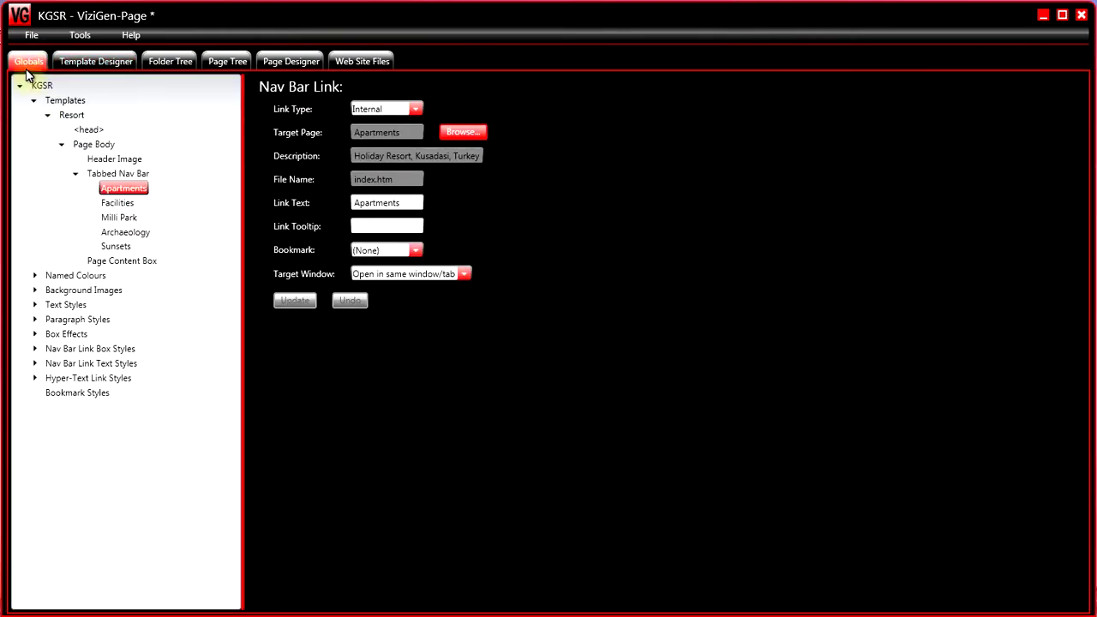
click(35, 349)
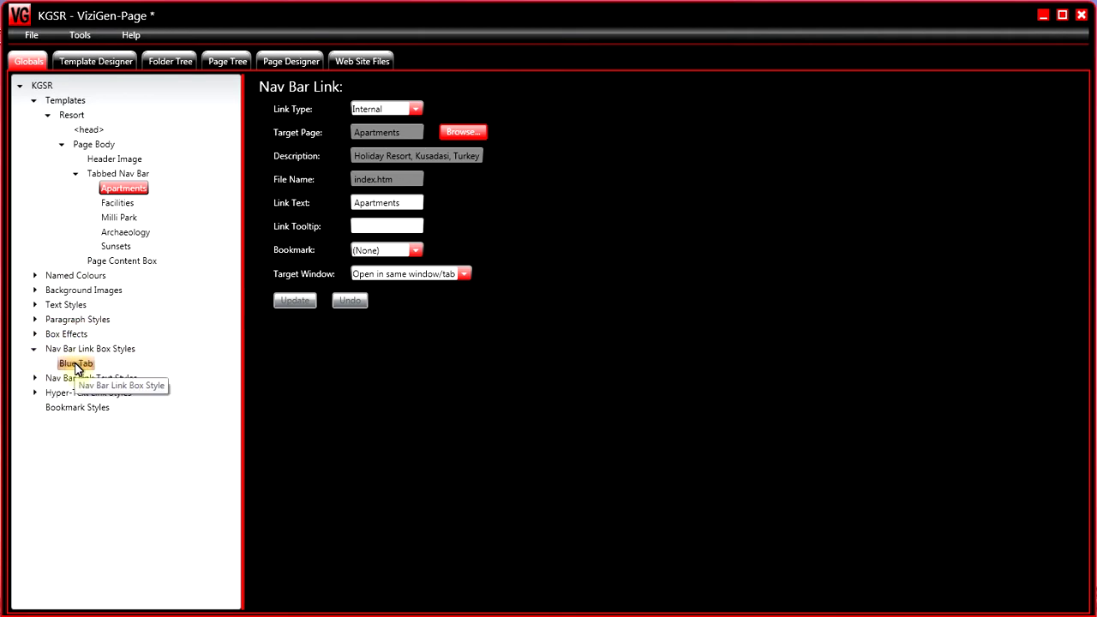
click(76, 364)
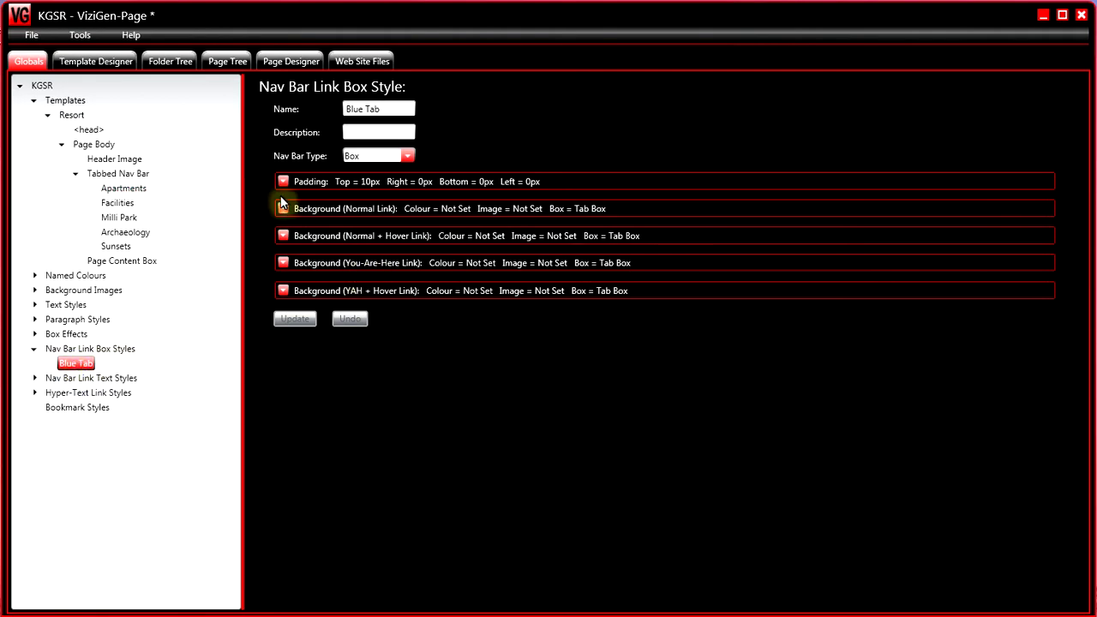
click(282, 183)
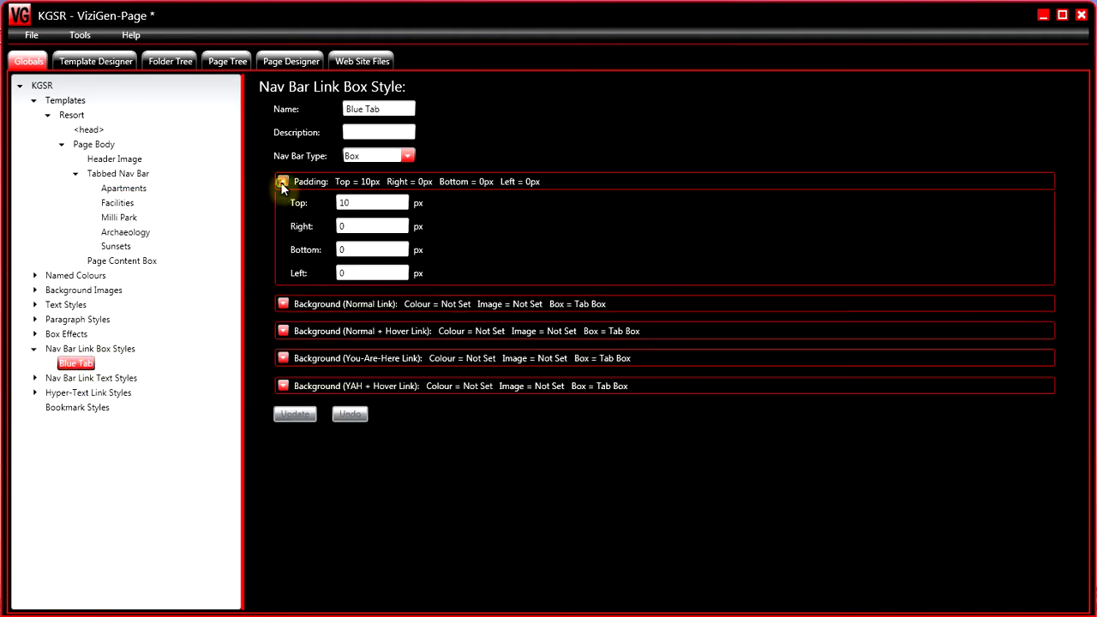
click(343, 202)
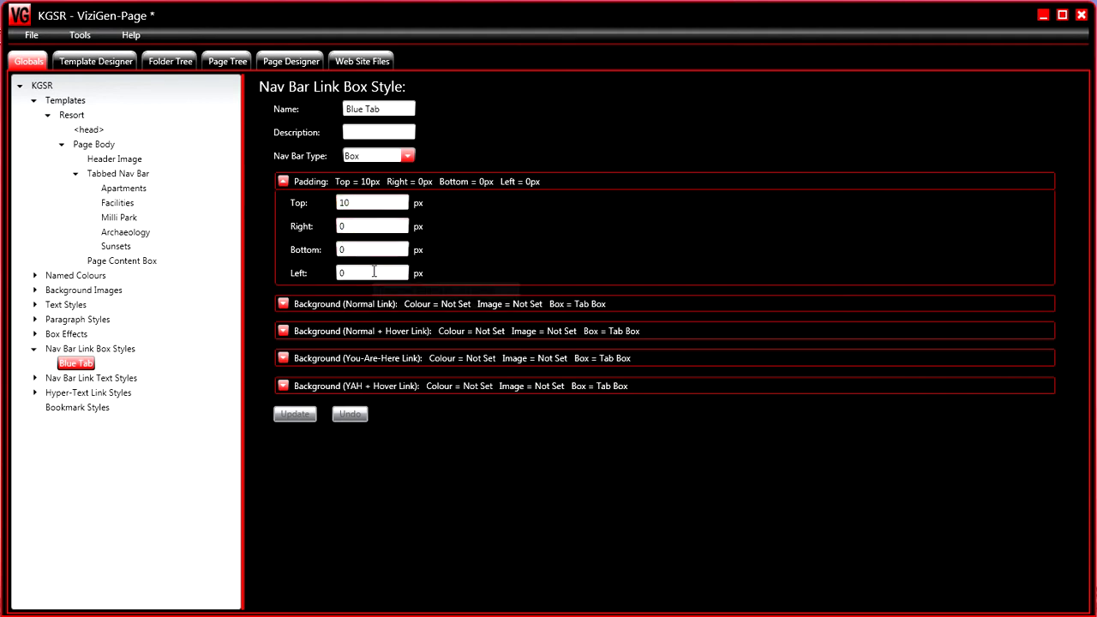
click(368, 204)
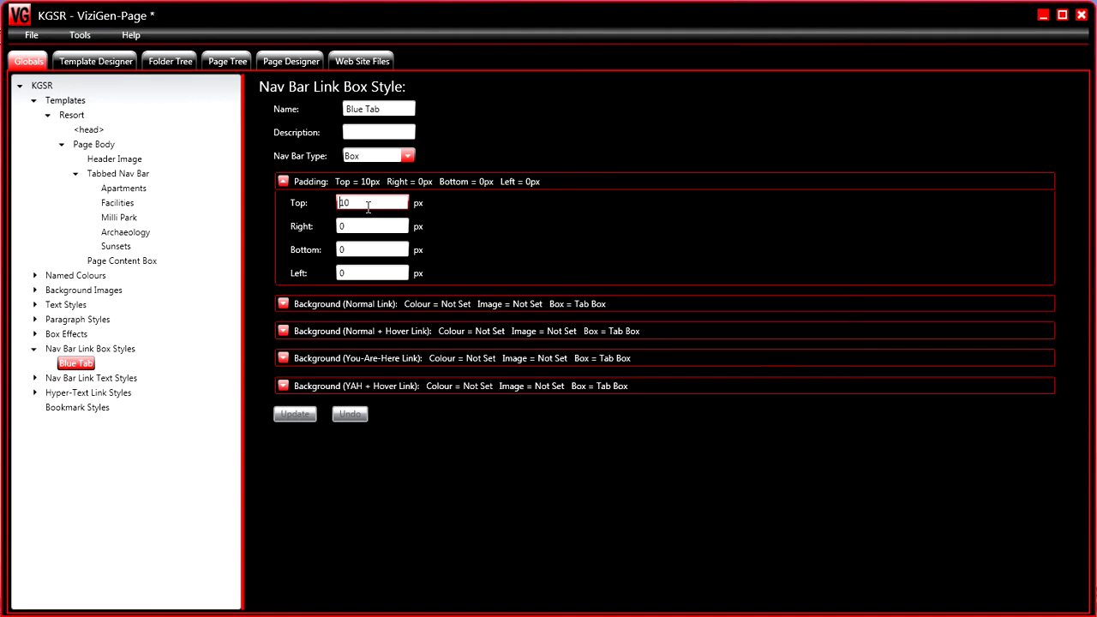
key(Delete)
text(2)
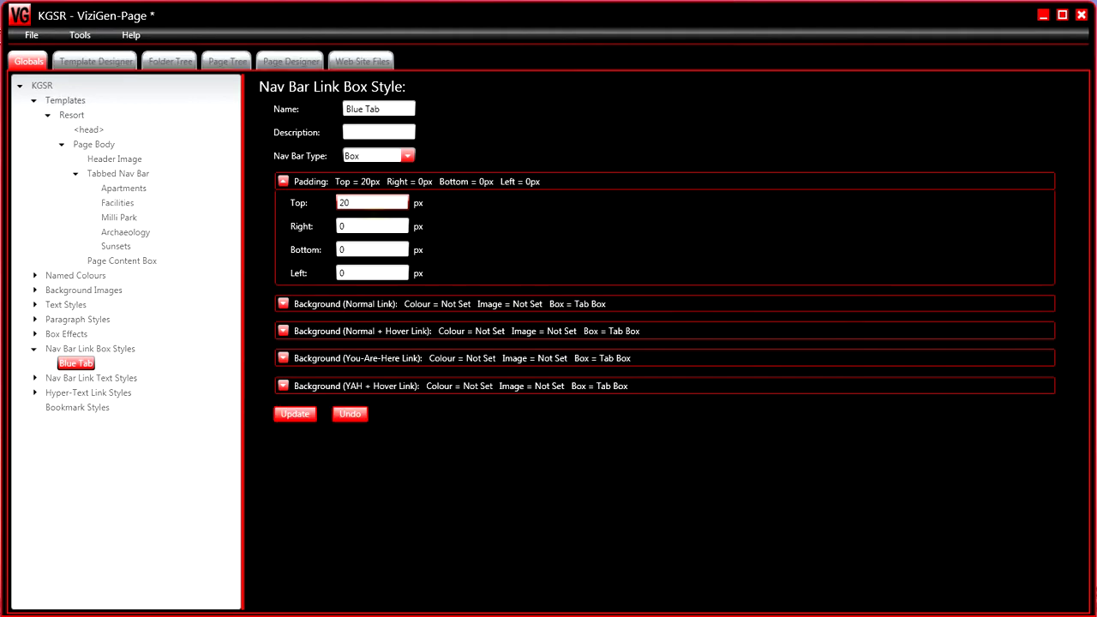
- Set Blue Tab's right and bottom padding to 20 px and left padding to 30 px, and update the style
click(351, 226)
text(2)
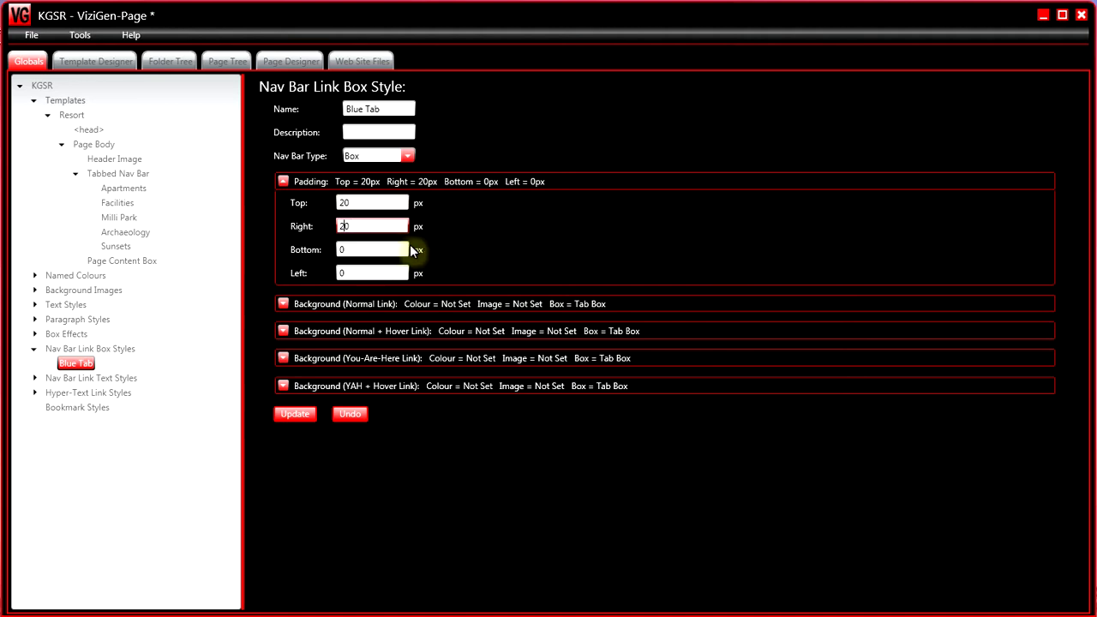
click(381, 248)
text(2)
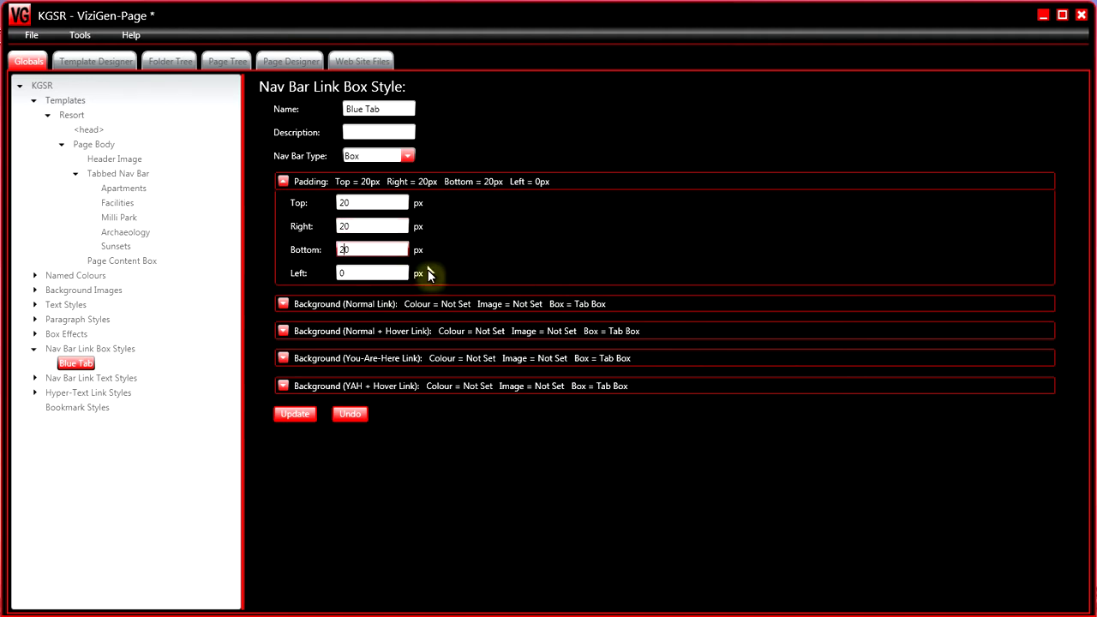
click(388, 269)
text(3)
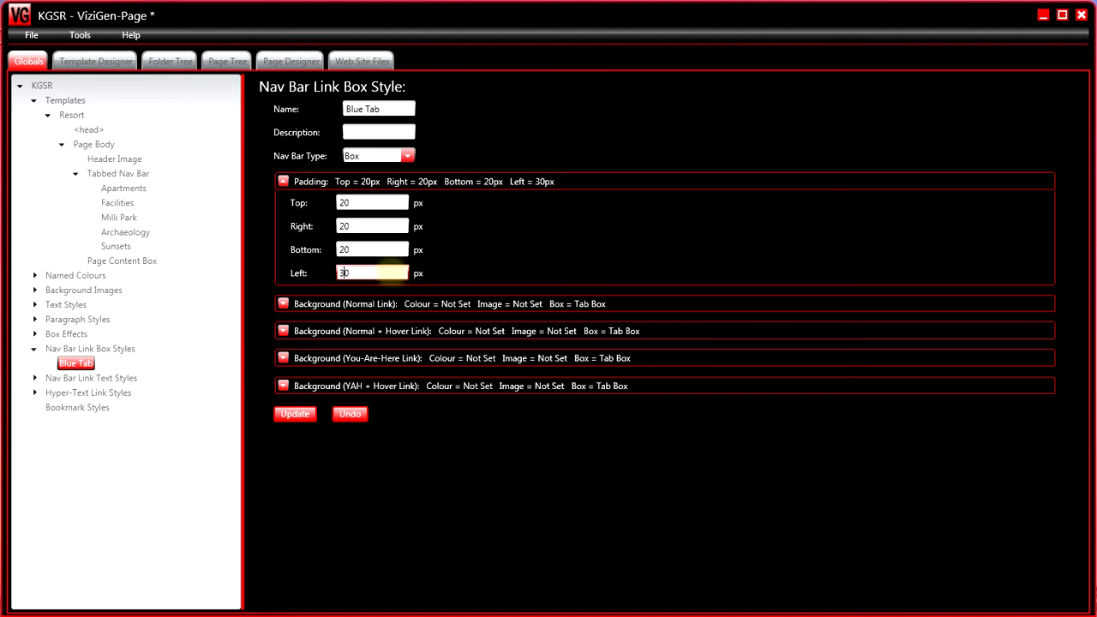
click(298, 415)
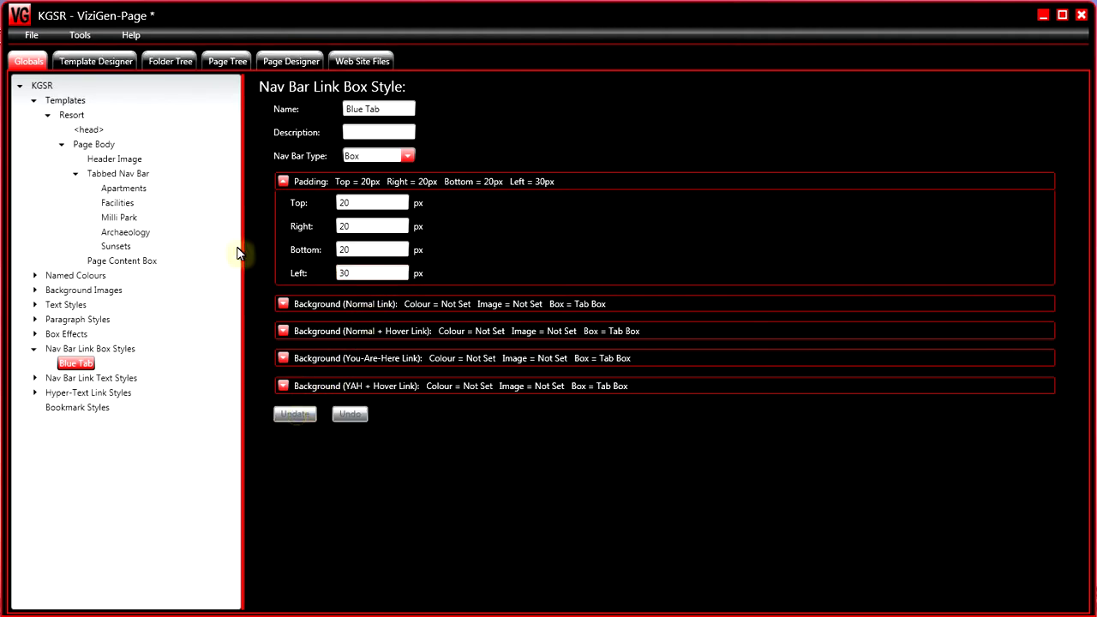
- Back in the Resort template, enlarge the Apartments link to about 296 wide and 143 high, then size it to its content
click(102, 61)
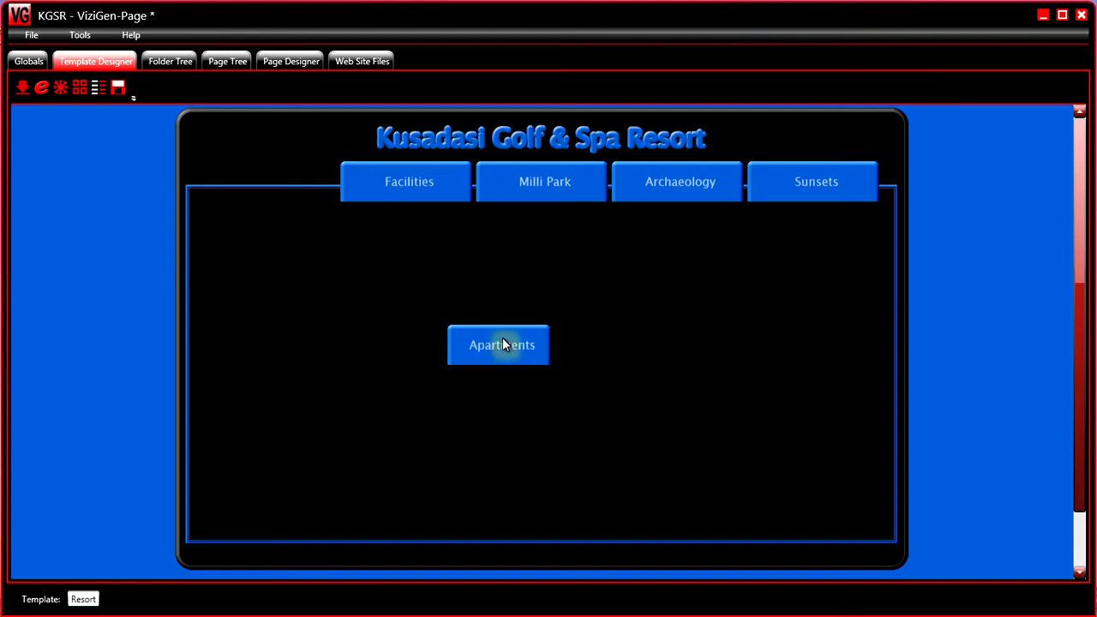
click(60, 88)
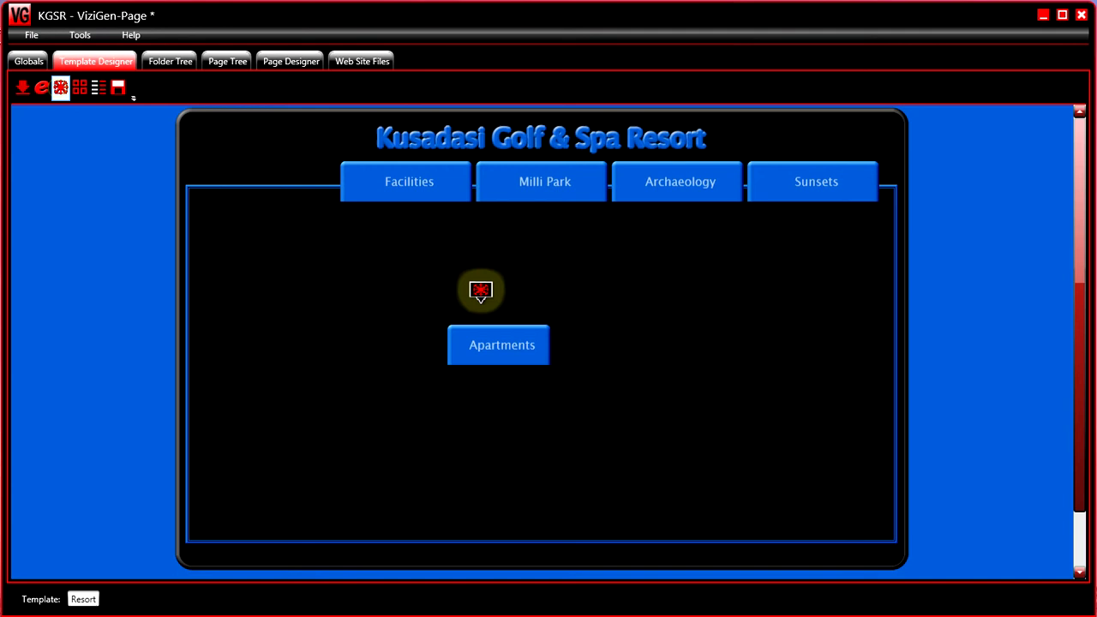
click(540, 333)
drag(556, 330, 665, 323)
drag(610, 291, 610, 236)
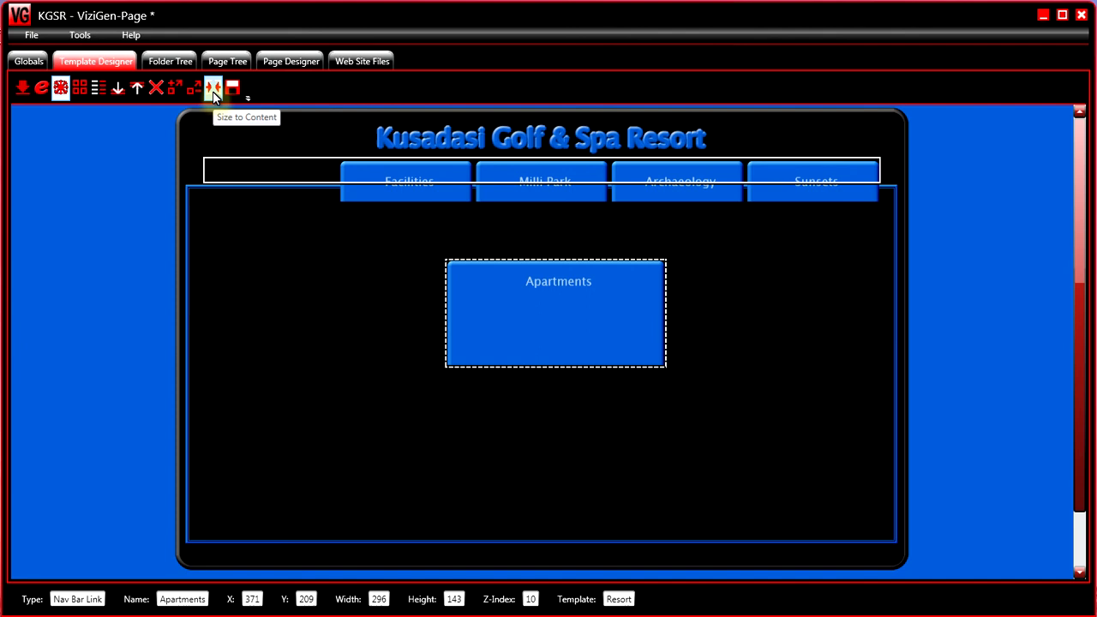
click(212, 89)
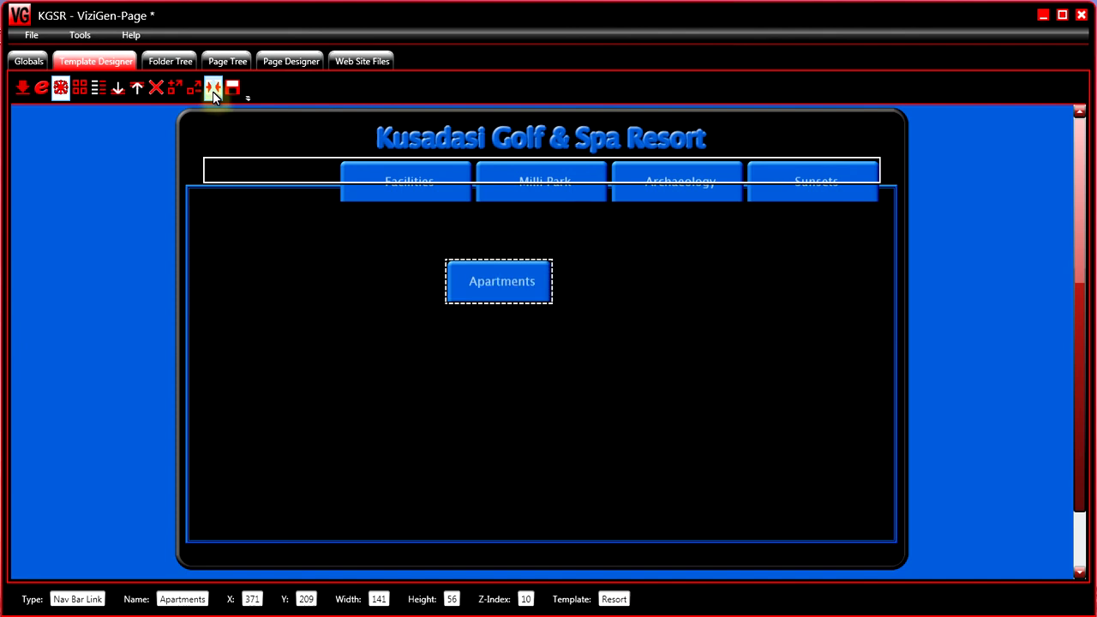
click(213, 91)
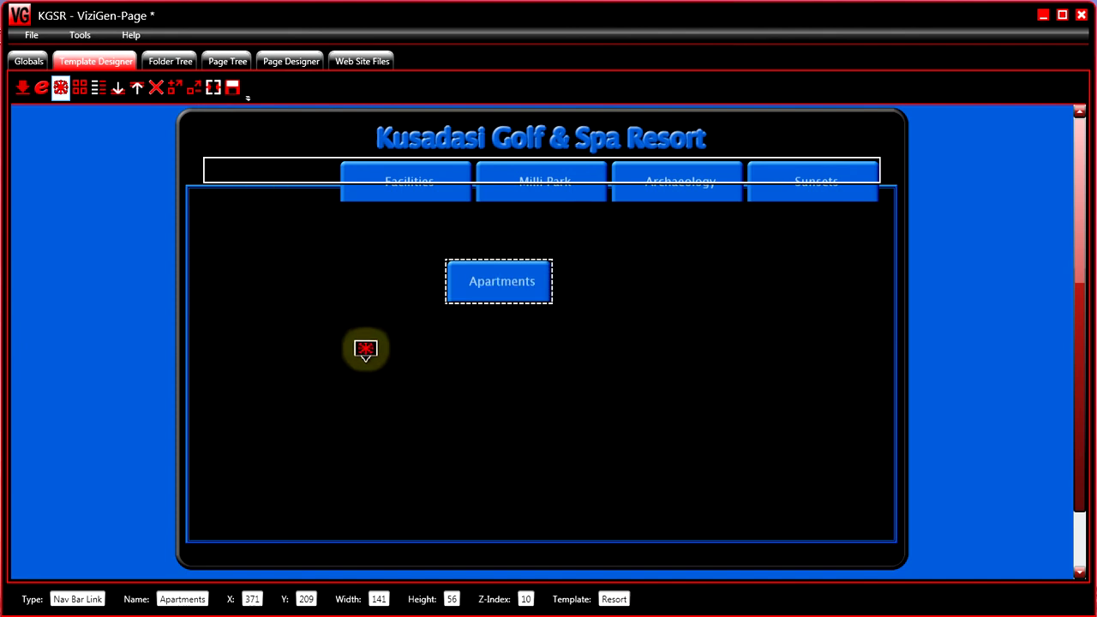